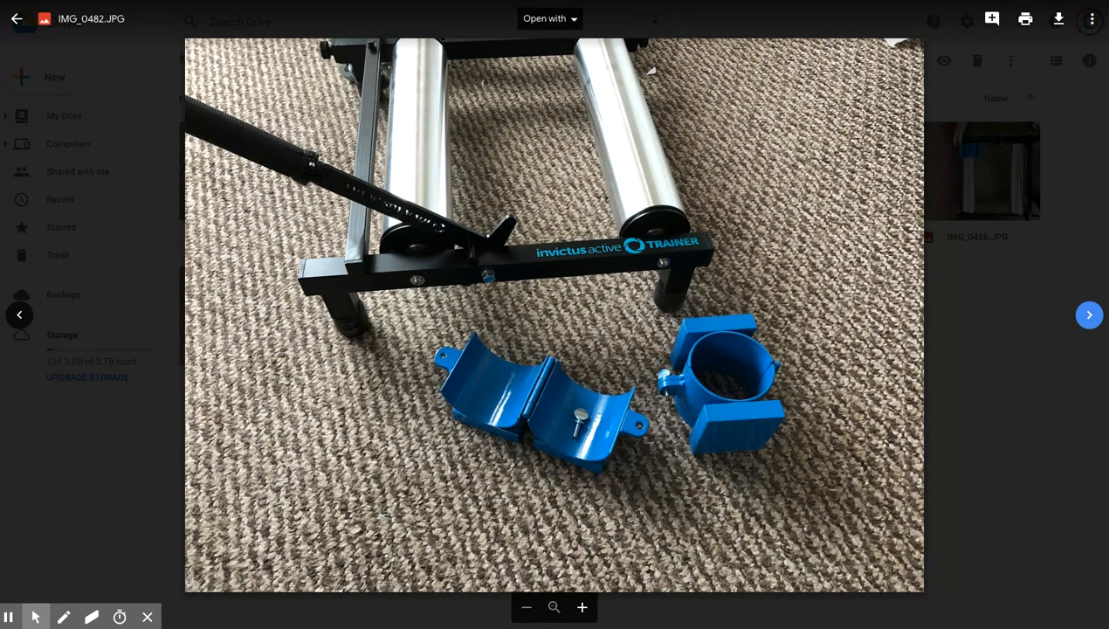
Step: Advance from IMG_0483.JPG to the next trainer photo and view it
click(1089, 314)
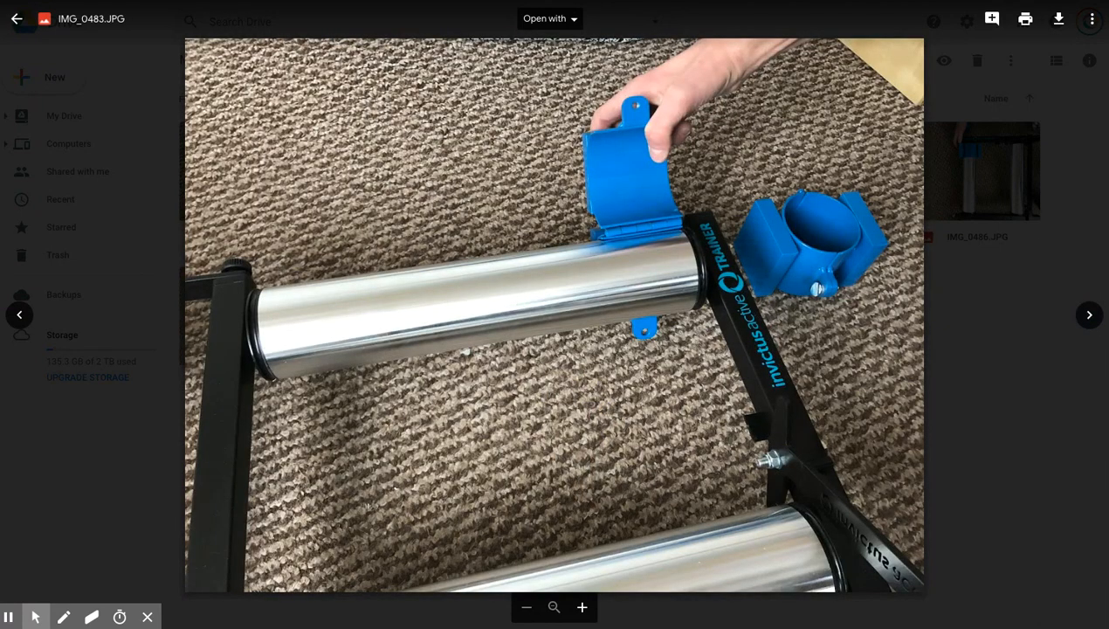
click(64, 617)
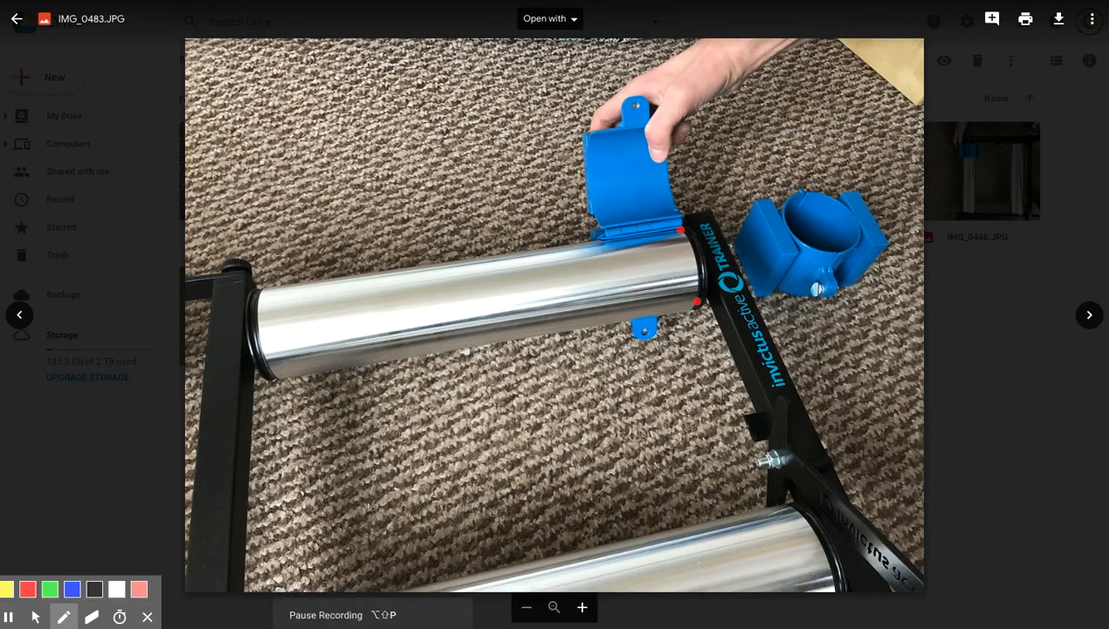
click(36, 616)
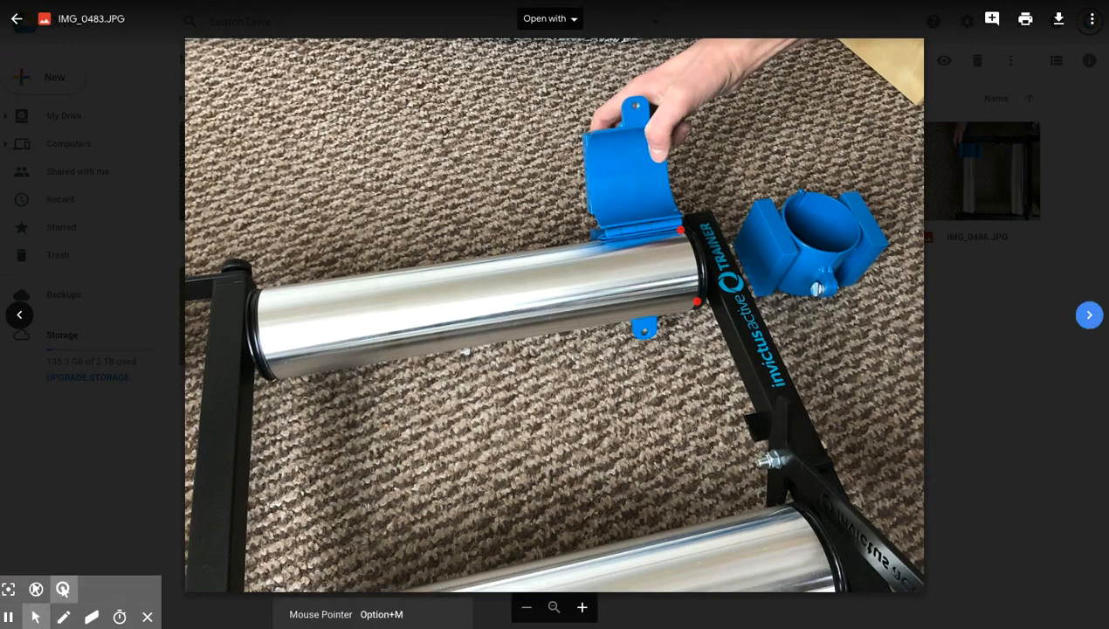
Step: Page through IMG_0485 and IMG_0486 to reach the IMG_0488.MOV video
click(1089, 314)
click(1089, 314)
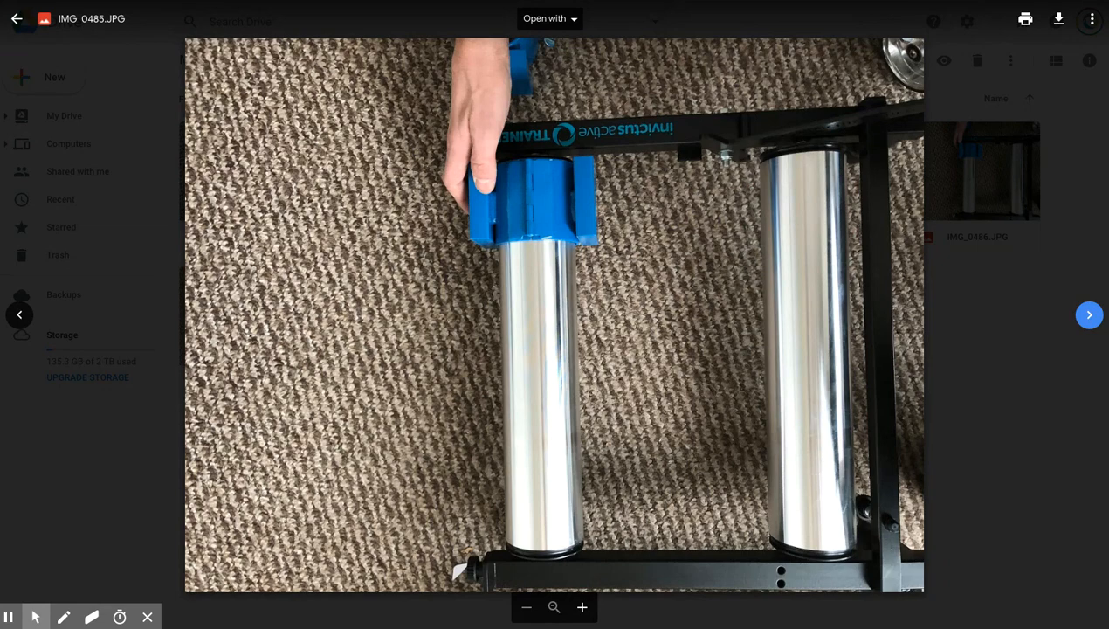
click(1089, 314)
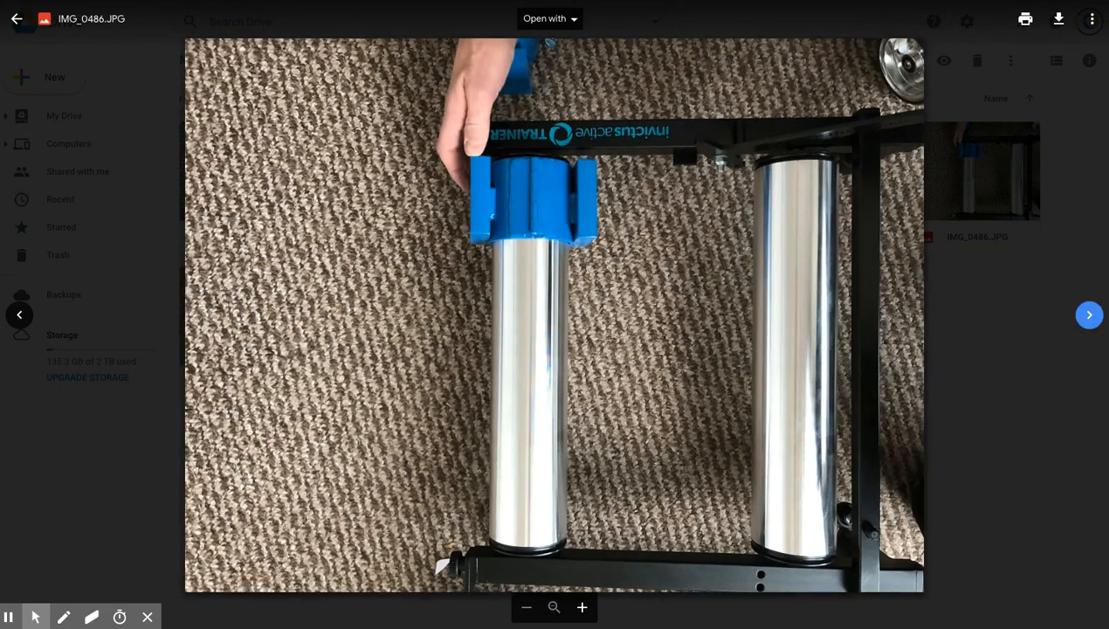
click(1088, 315)
Step: Play IMG_0488.MOV, then advance through IMG_0489.MOV toward IMG_0490.MOV
click(1089, 315)
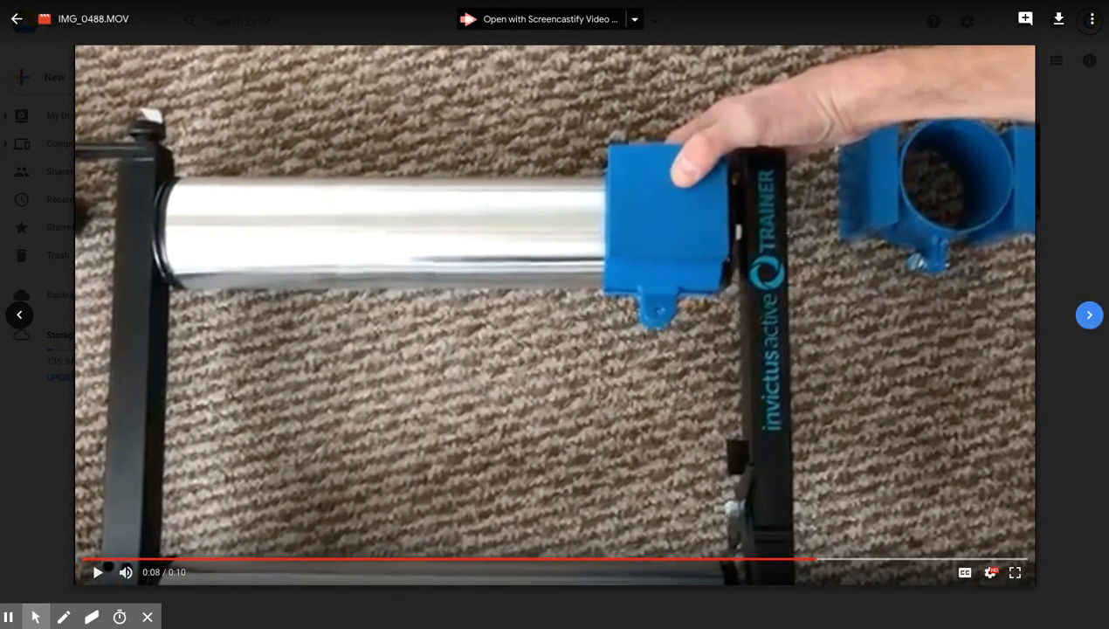
click(1089, 315)
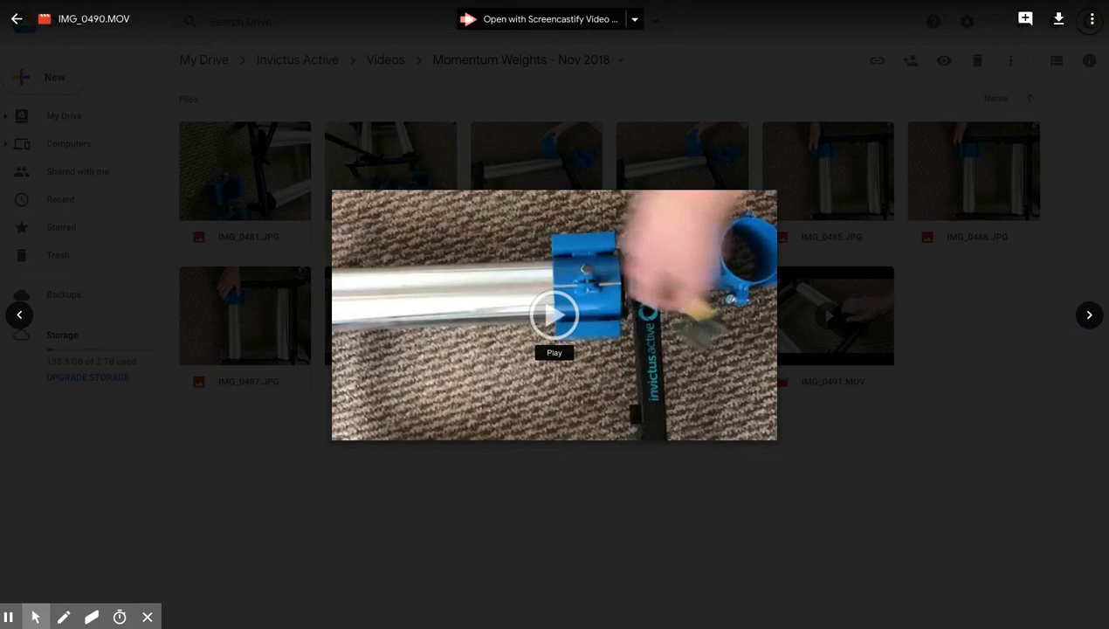
Step: Advance to IMG_0491.MOV and start its 0:21 playback from the beginning
click(1088, 315)
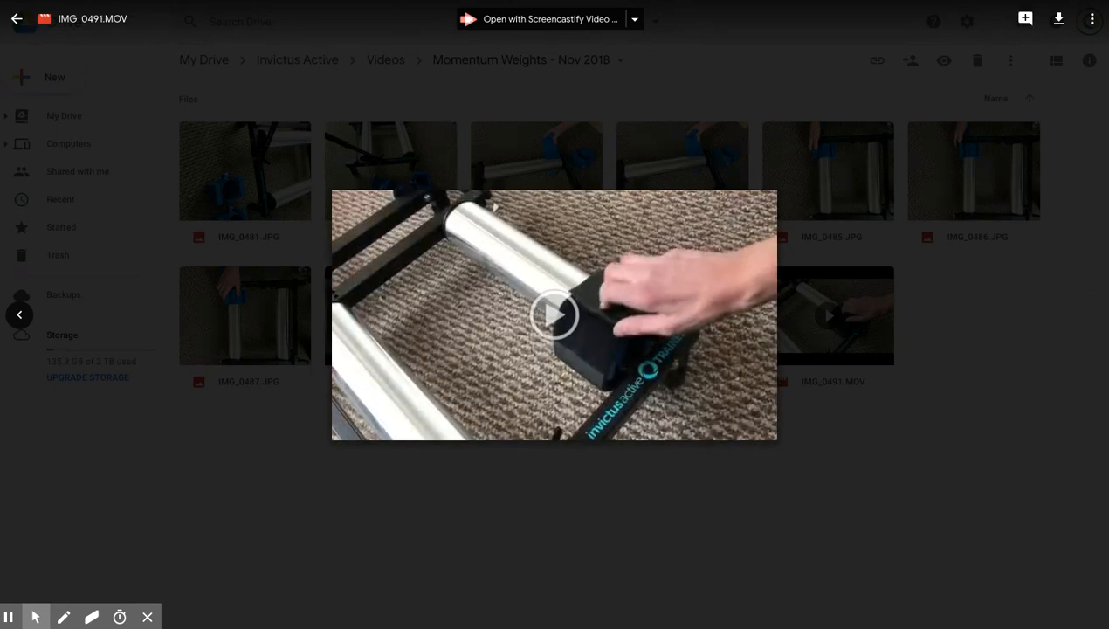
click(493, 205)
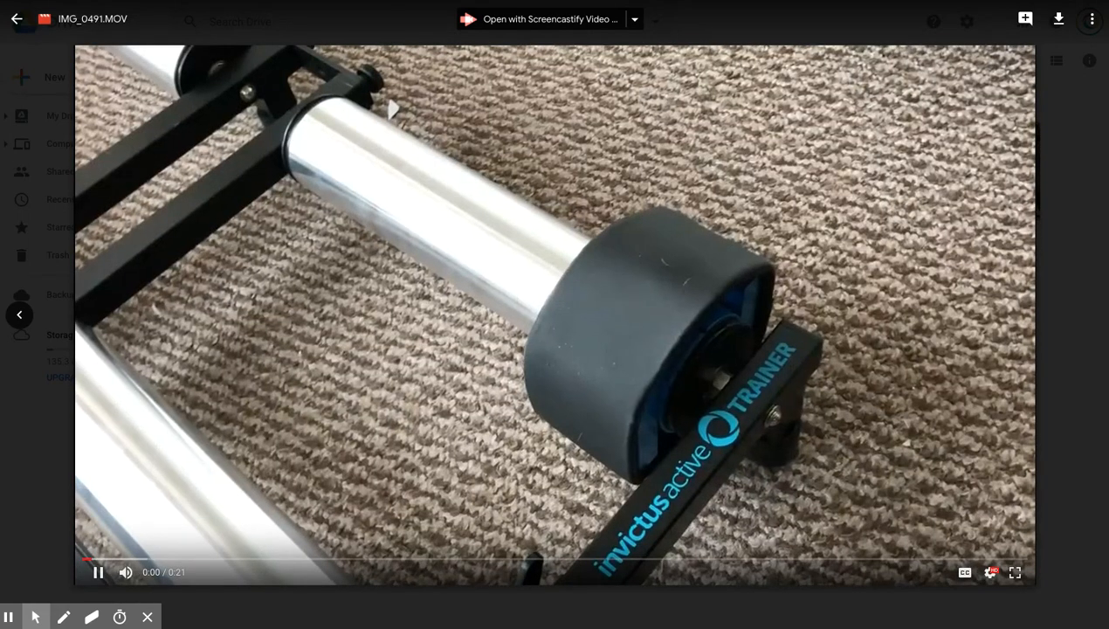